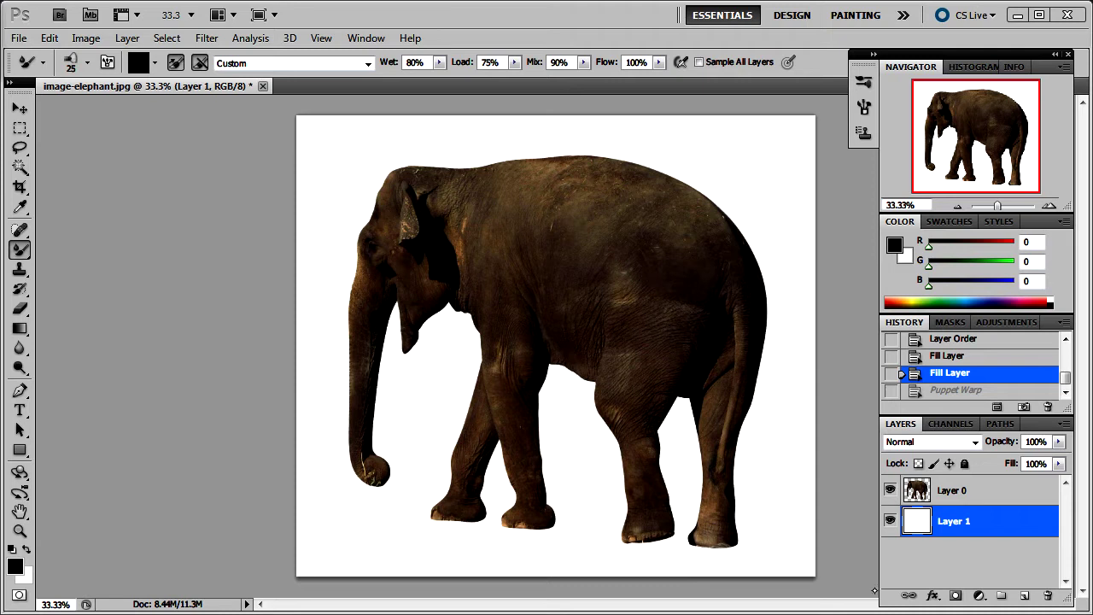
Select Layer 0 and hide the white Layer 1 so the elephant sits on transparency
{"action": "left_click", "coordinate": [903, 502]}
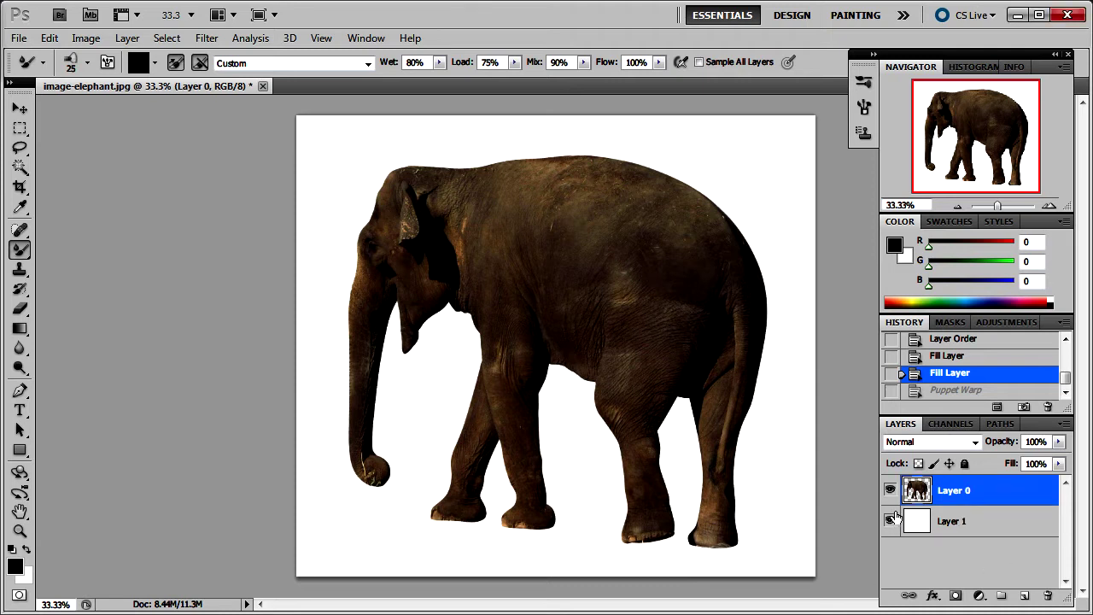
{"action": "left_click", "coordinate": [891, 489]}
{"action": "left_click", "coordinate": [891, 489]}
{"action": "left_click", "coordinate": [891, 521]}
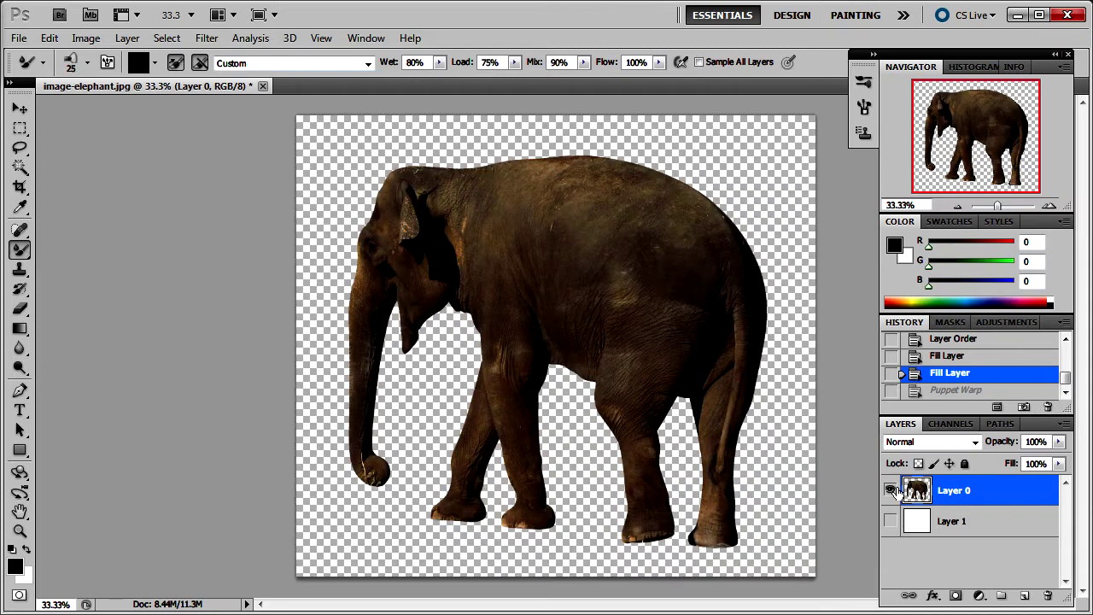
{"action": "left_click", "coordinate": [891, 489]}
{"action": "left_click", "coordinate": [891, 521]}
{"action": "left_click", "coordinate": [890, 489]}
{"action": "left_click", "coordinate": [891, 521]}
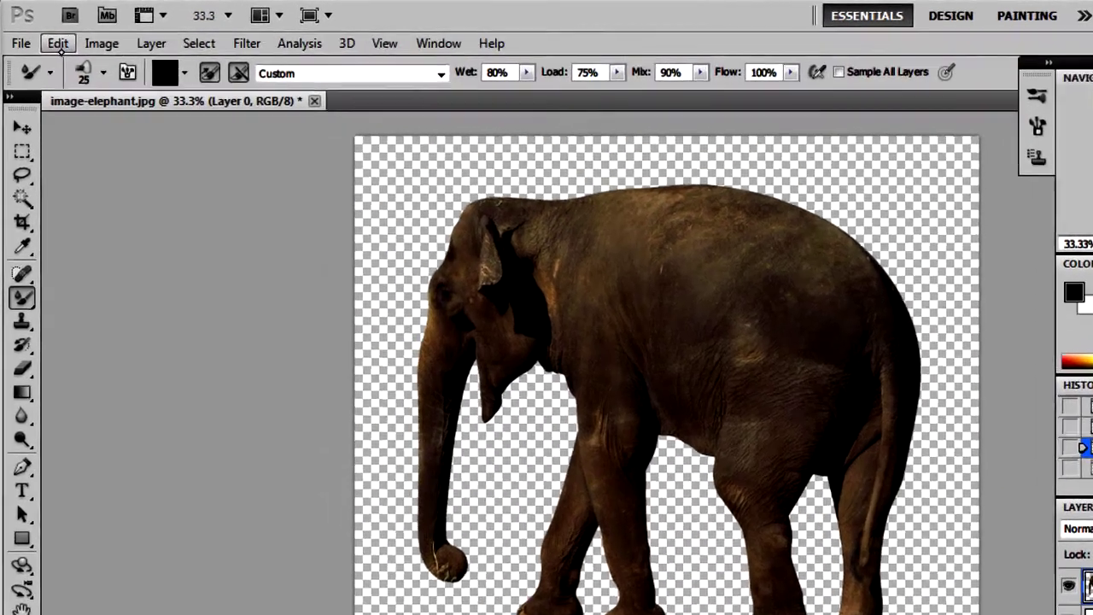
Start Edit > Puppet Warp on the elephant's Layer 0
{"action": "left_click", "coordinate": [50, 37]}
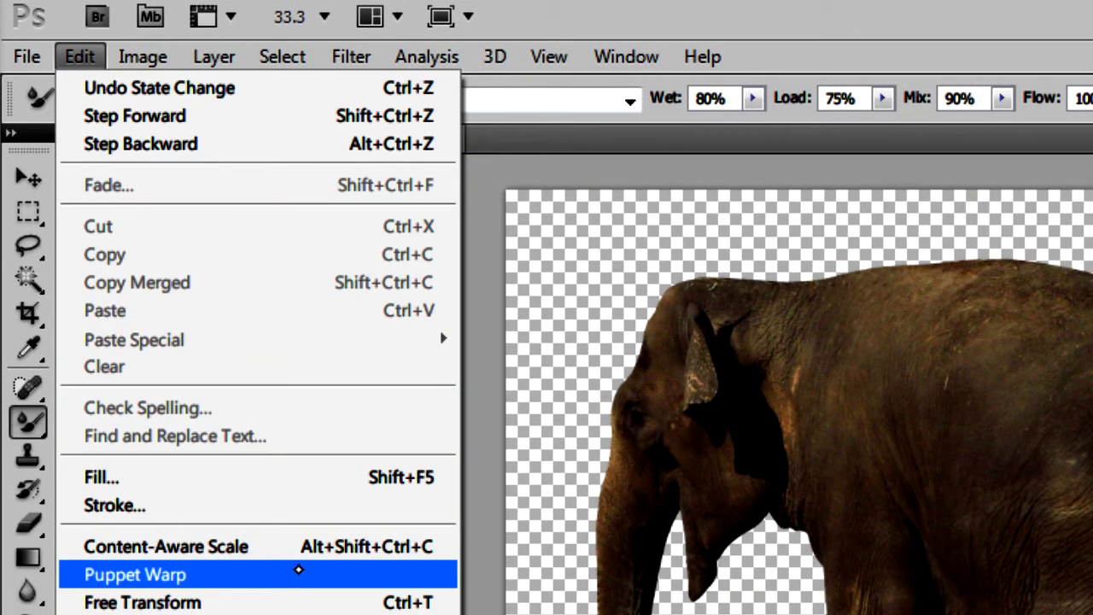
{"action": "left_click", "coordinate": [298, 571]}
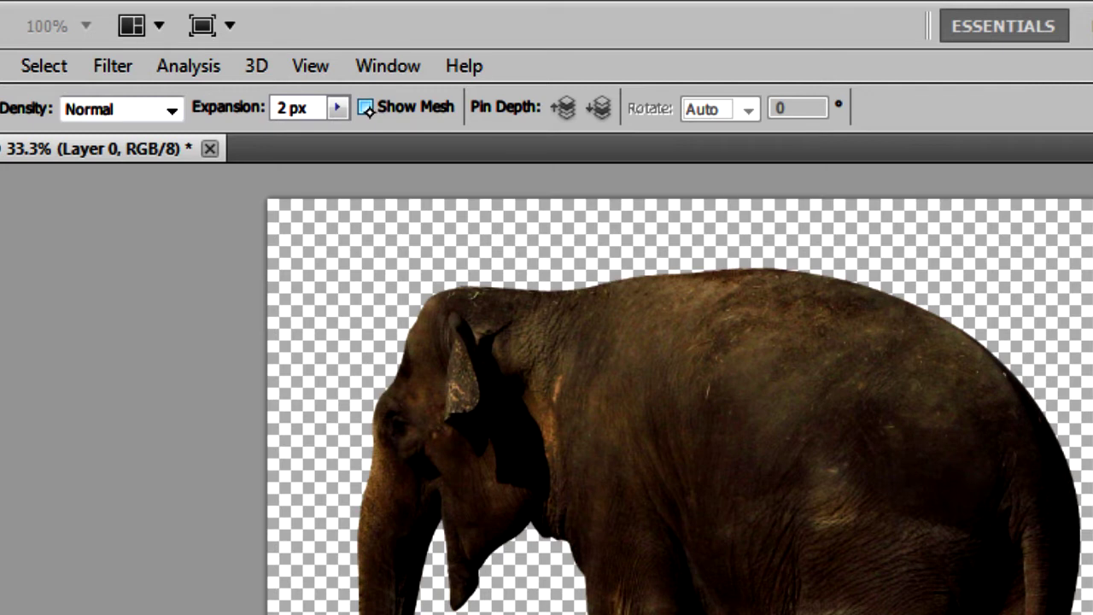
Show the warp mesh and try Fewer Points and More Points density
{"action": "left_click", "coordinate": [366, 108]}
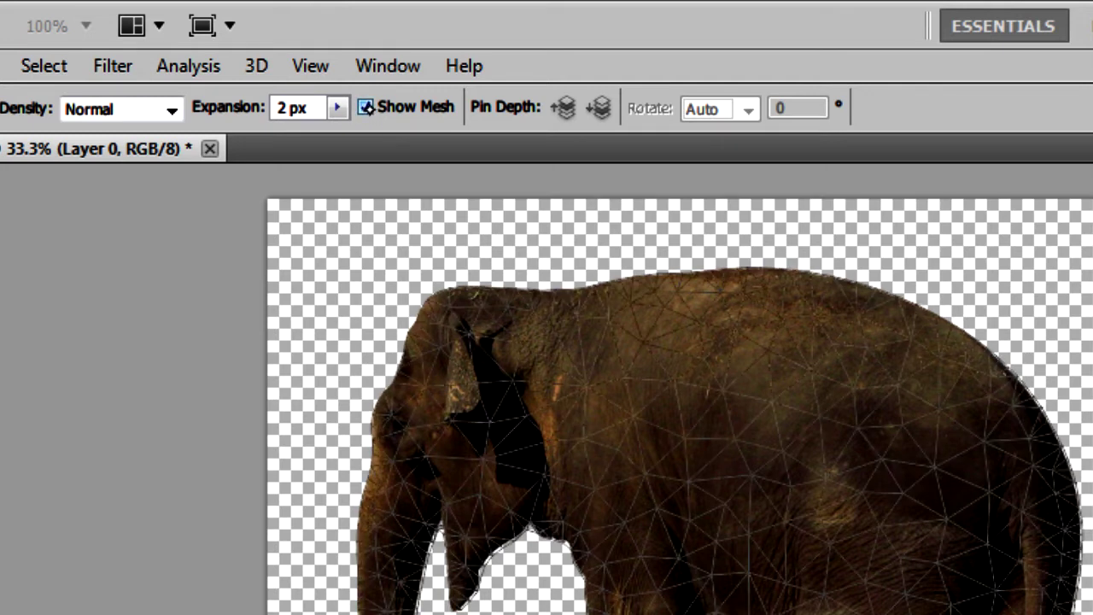
{"action": "left_click", "coordinate": [366, 107]}
{"action": "left_click", "coordinate": [365, 106]}
{"action": "left_click", "coordinate": [171, 109]}
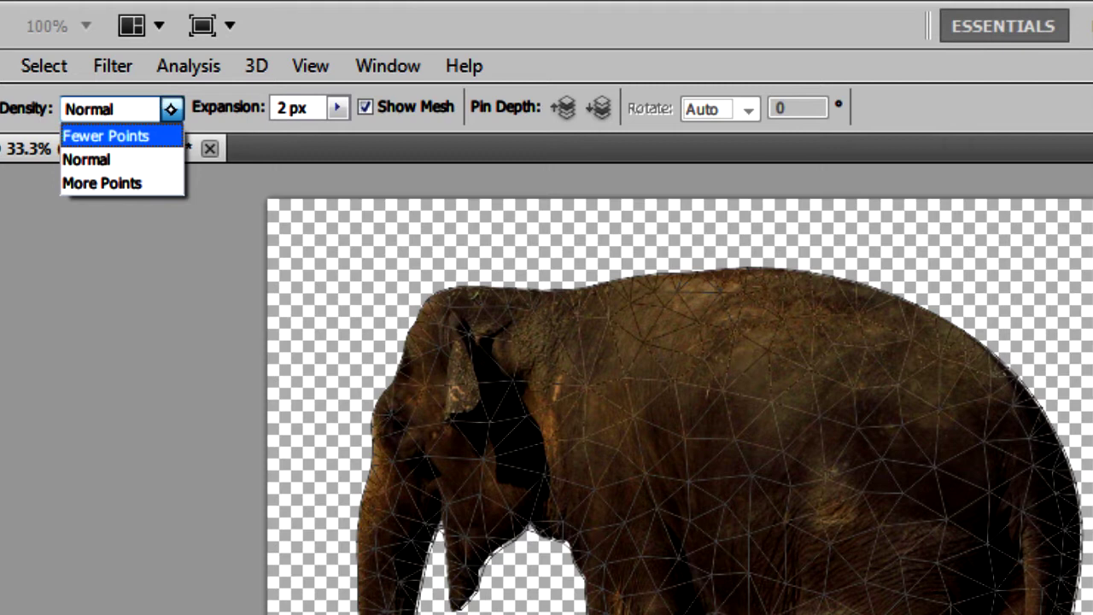
{"action": "left_click", "coordinate": [172, 109]}
{"action": "left_click", "coordinate": [172, 109]}
{"action": "left_click", "coordinate": [160, 135]}
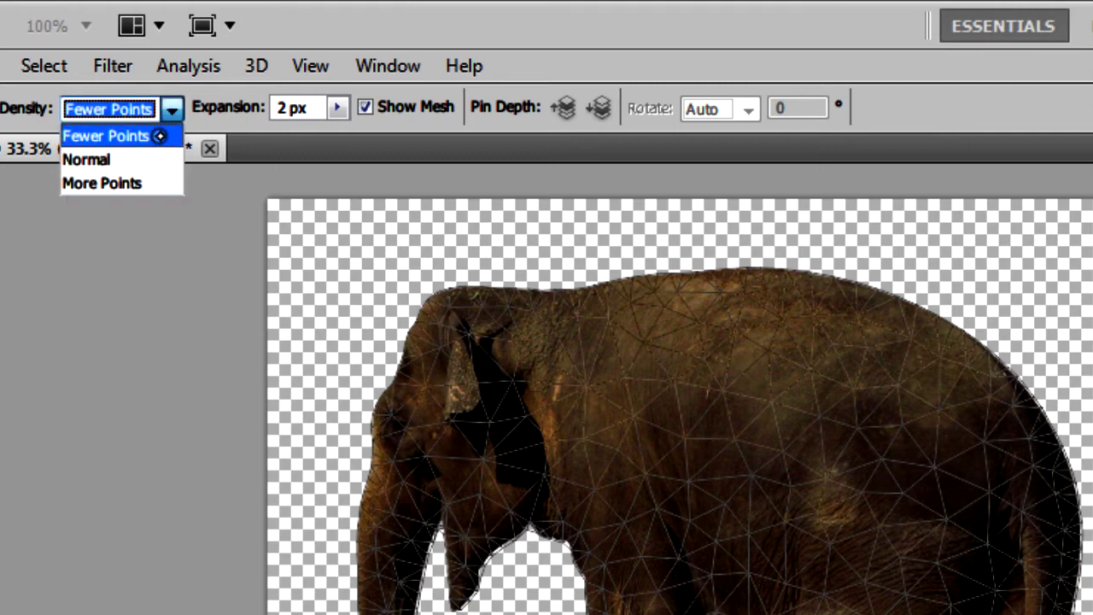
{"action": "left_click", "coordinate": [172, 109]}
{"action": "left_click", "coordinate": [156, 182]}
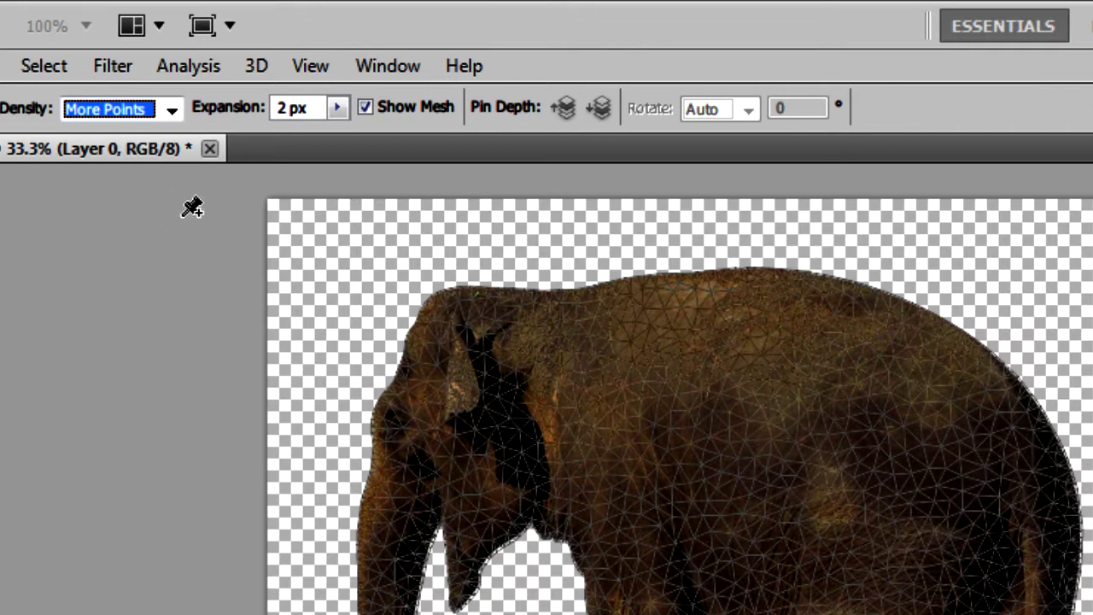
Set the mesh expansion to 7 px around the elephant
{"action": "left_click", "coordinate": [338, 106]}
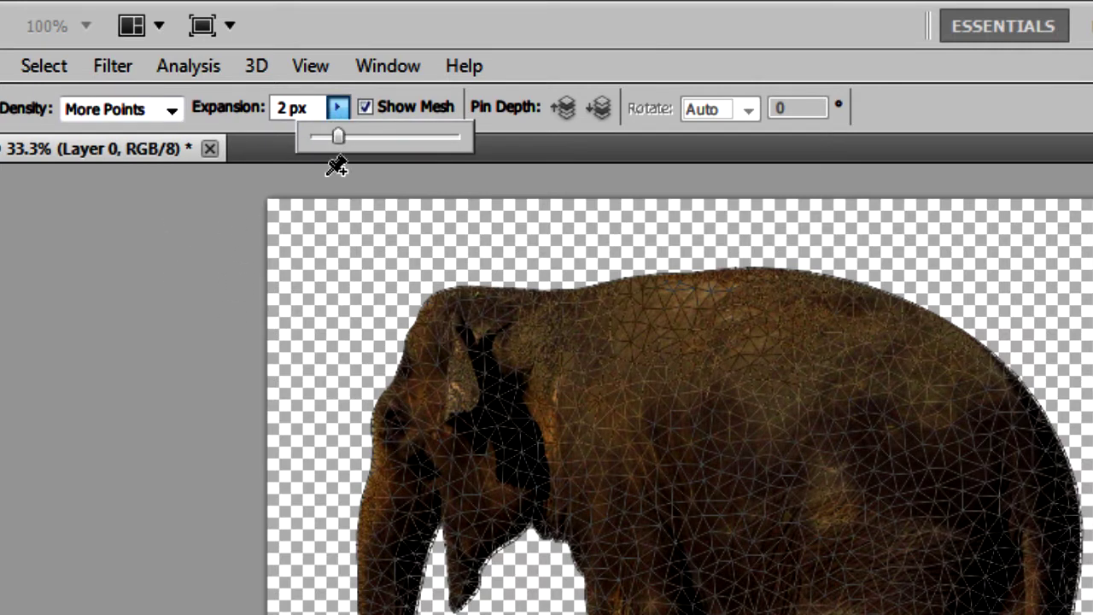
{"action": "left_click_drag", "start_coordinate": [339, 138], "coordinate": [451, 139]}
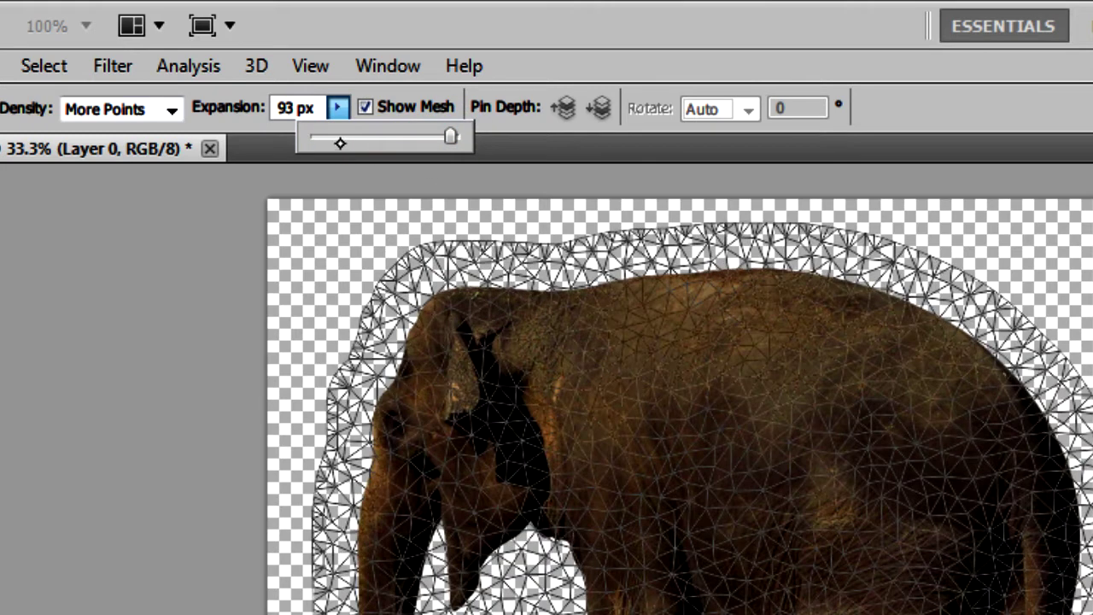
{"action": "left_click_drag", "start_coordinate": [328, 137], "coordinate": [349, 176]}
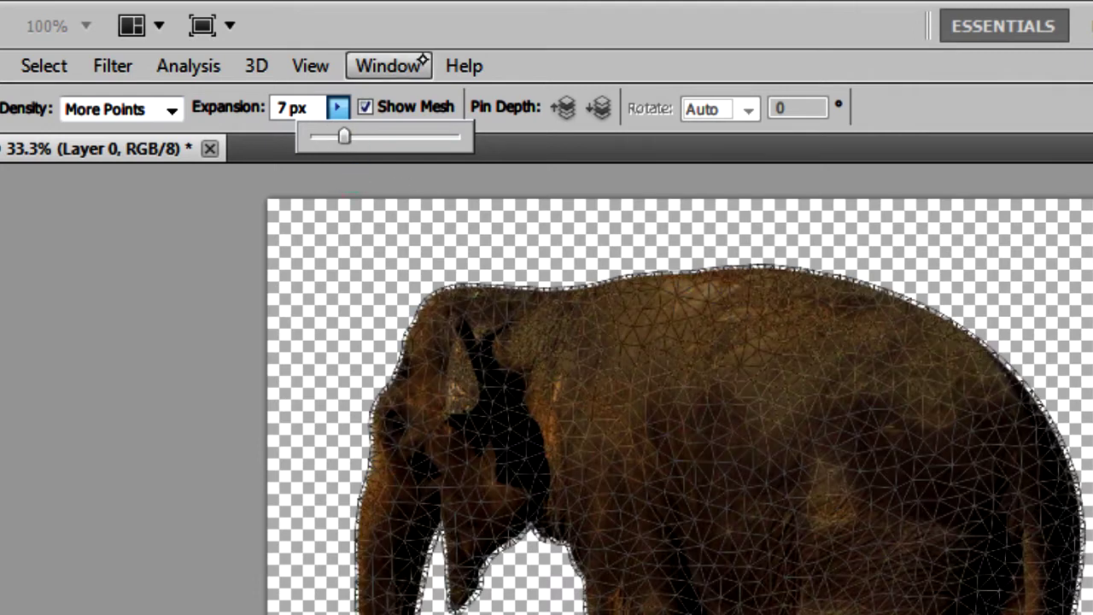
{"action": "left_click", "coordinate": [503, 111]}
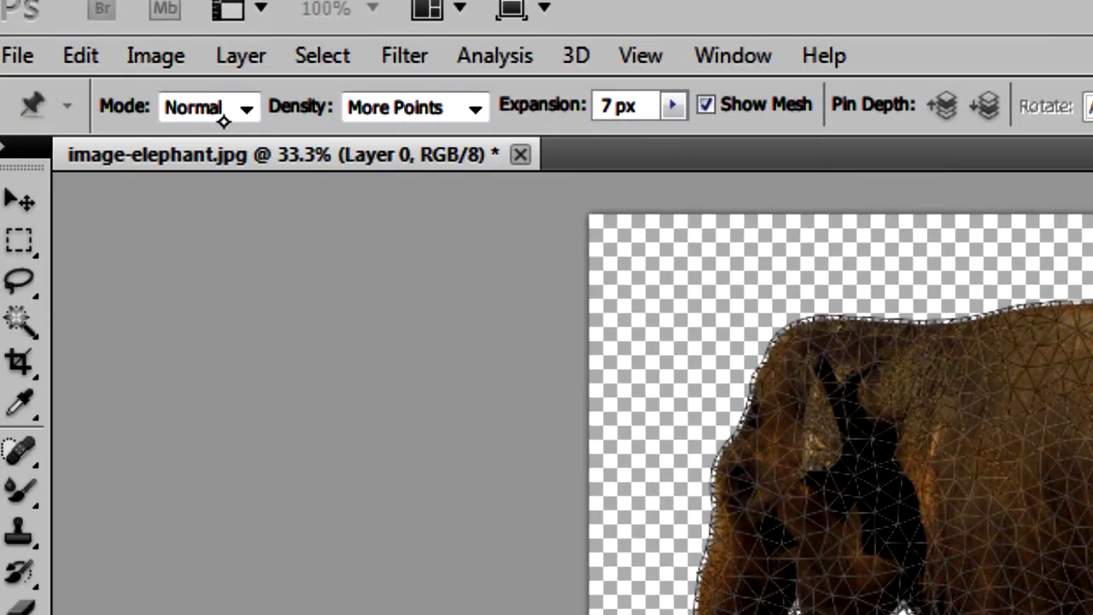
Try Rigid and Distort modes, then settle on Normal mode and Normal density
{"action": "left_click", "coordinate": [225, 110]}
{"action": "left_click", "coordinate": [229, 141]}
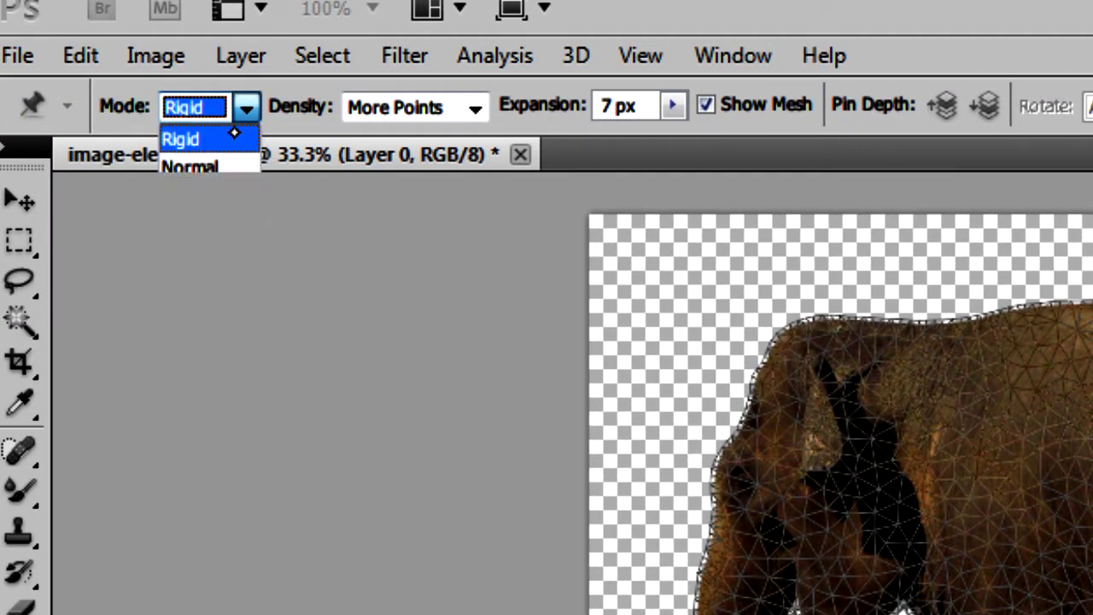
{"action": "left_click", "coordinate": [245, 108]}
{"action": "left_click", "coordinate": [243, 173]}
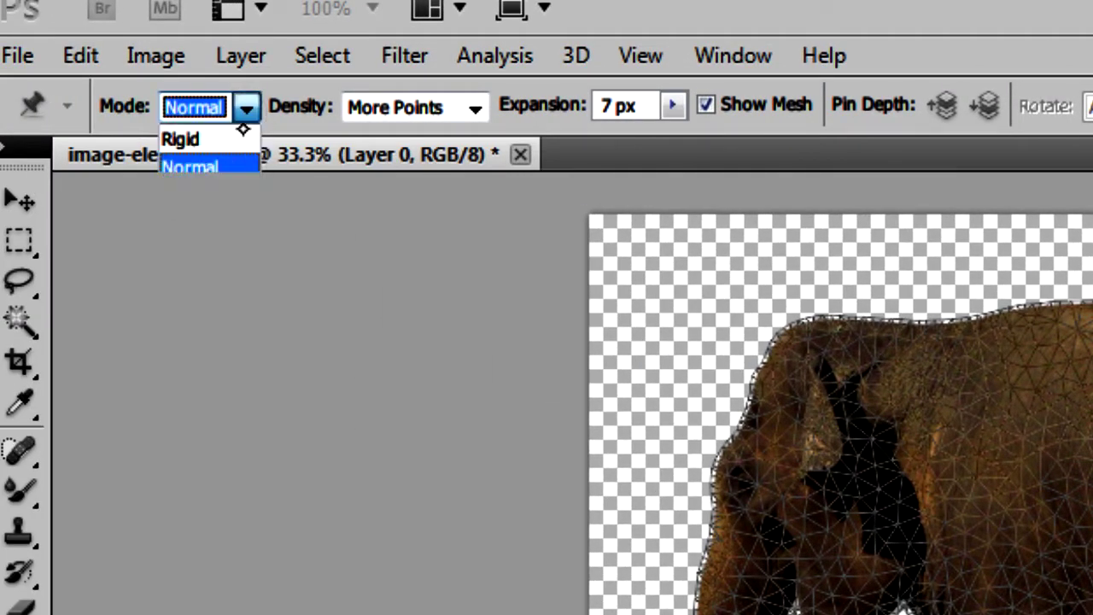
{"action": "left_click", "coordinate": [245, 109]}
{"action": "left_click", "coordinate": [227, 196]}
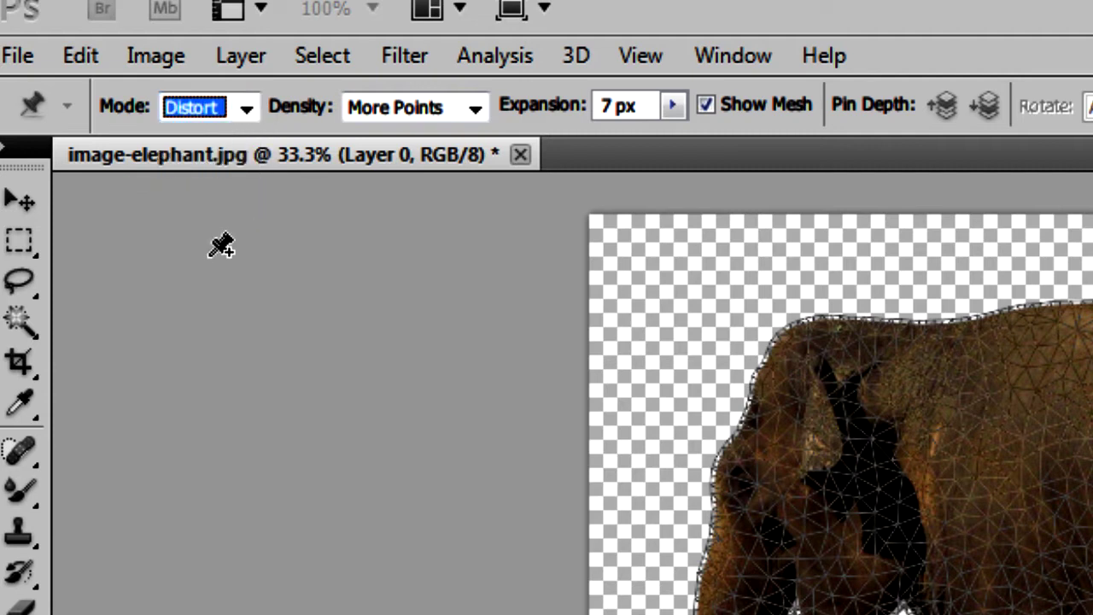
{"action": "left_click", "coordinate": [245, 107]}
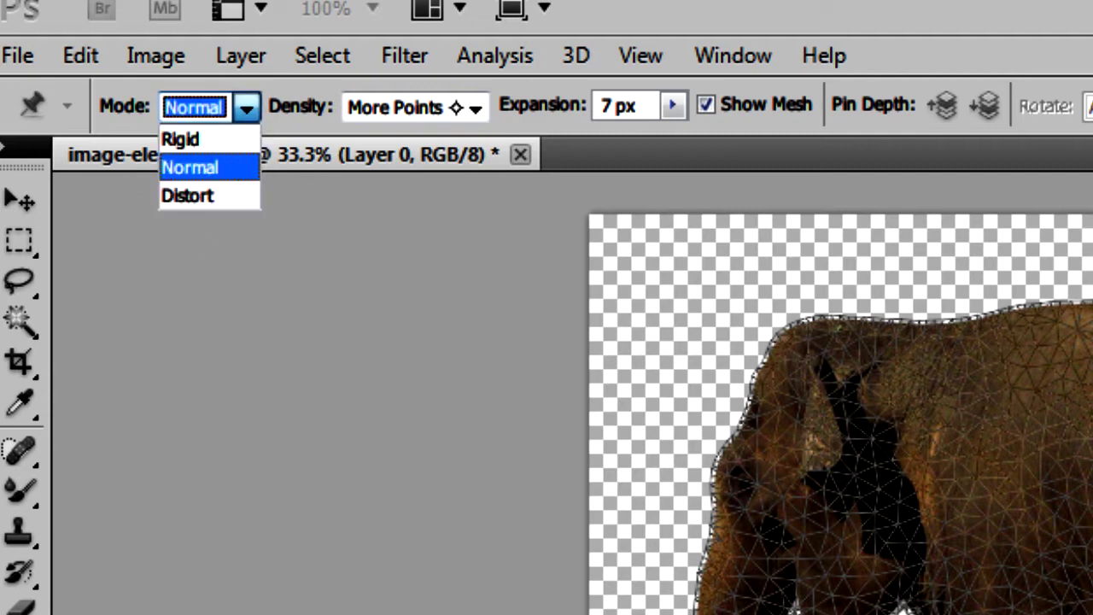
{"action": "left_click", "coordinate": [458, 107]}
{"action": "left_click", "coordinate": [471, 107]}
{"action": "left_click", "coordinate": [459, 169]}
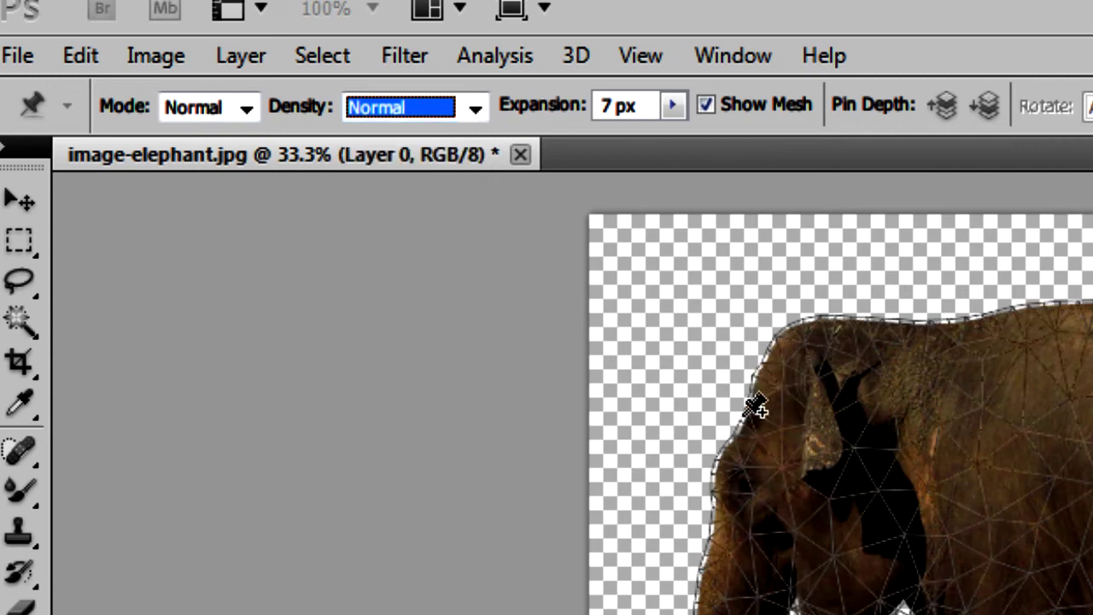
Pin the upper trunk, mid-trunk and trunk tip, then curl the tip up toward the body
{"action": "key", "text": "ctrl+plus"}
{"action": "key", "text": "ctrl+plus"}
{"action": "key", "text": "ctrl+plus"}
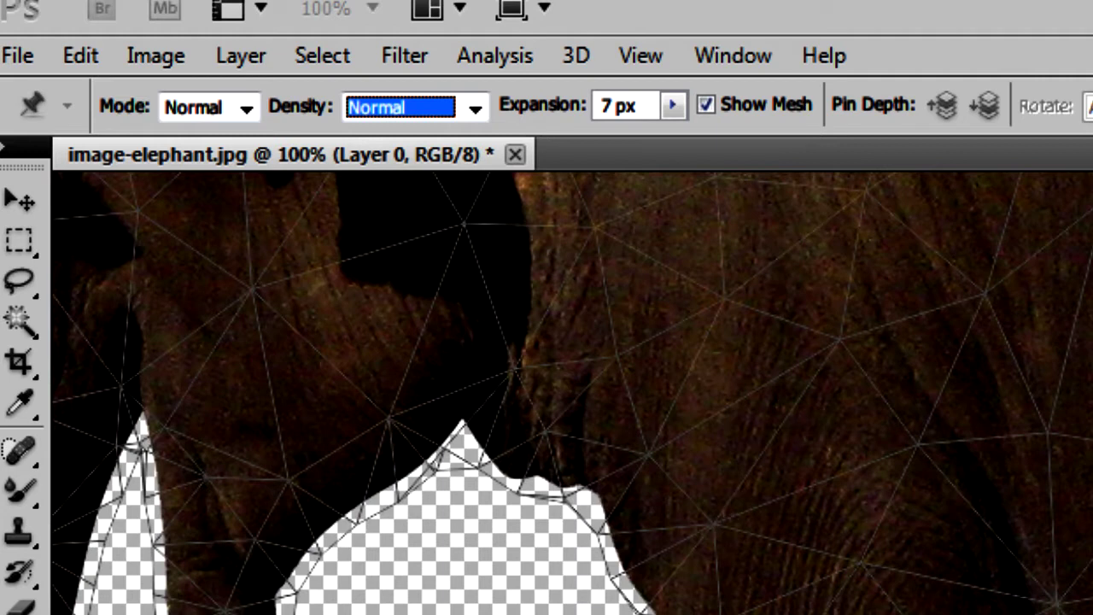
{"action": "scroll", "coordinate": [522, 611], "scroll_direction": "left", "scroll_amount": 10}
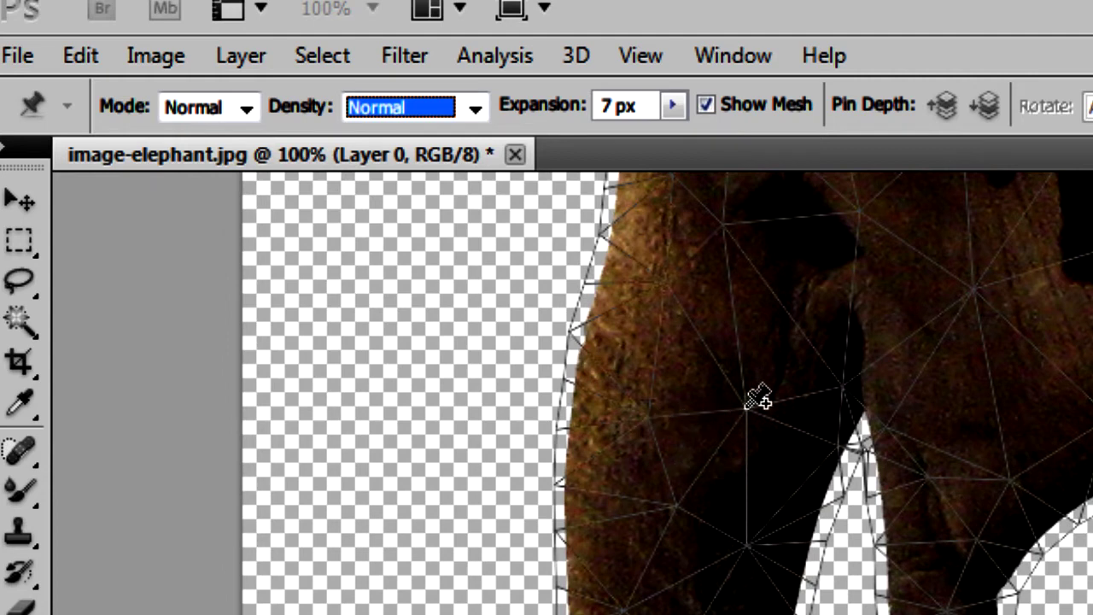
{"action": "left_click", "coordinate": [745, 405]}
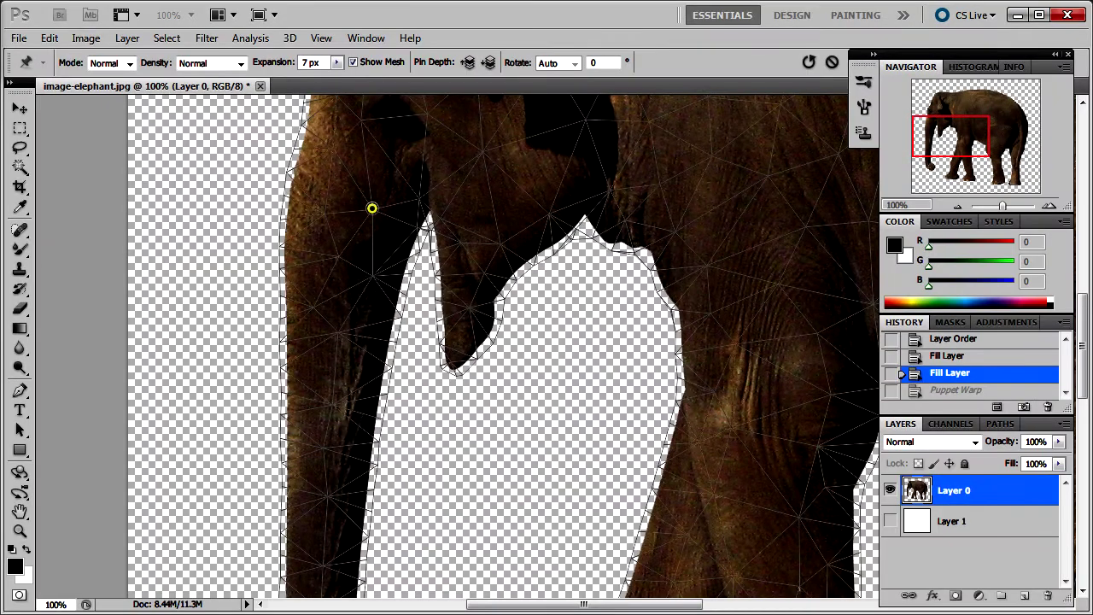
{"action": "left_click", "coordinate": [328, 495]}
{"action": "left_click_drag", "start_coordinate": [963, 136], "coordinate": [971, 153]}
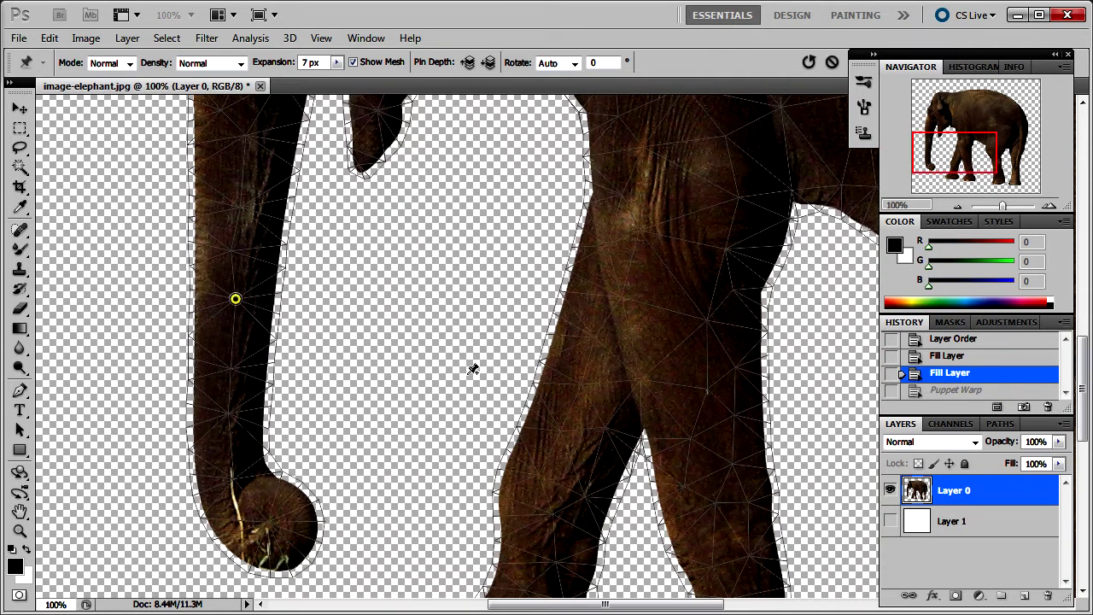
{"action": "left_click", "coordinate": [227, 504]}
{"action": "left_click_drag", "start_coordinate": [237, 513], "coordinate": [368, 421]}
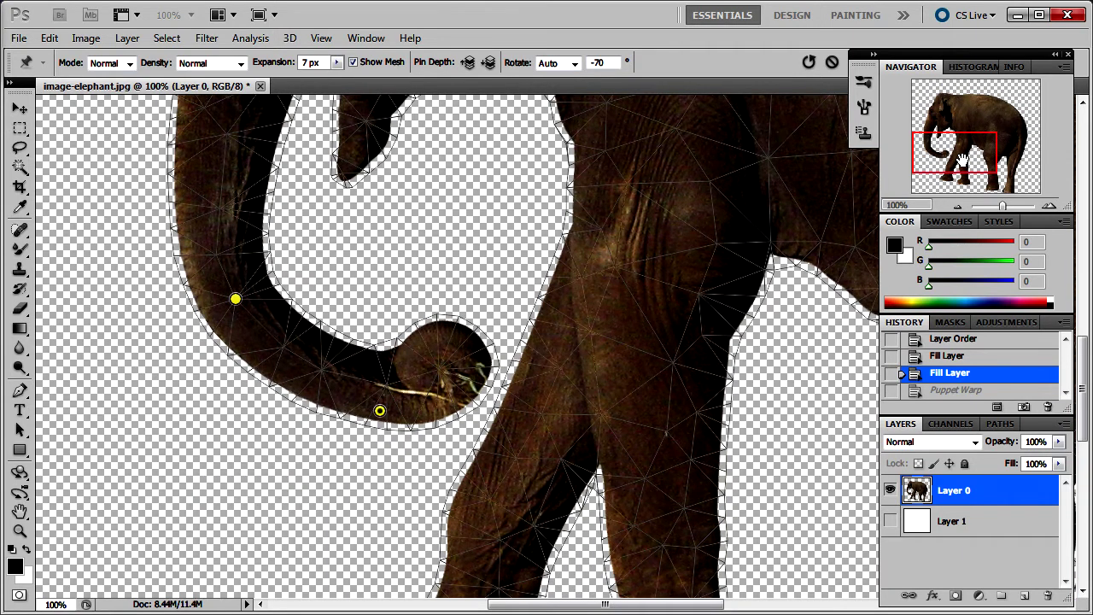
Curl the trunk tip further upward and reshape it with an extra trunk pin
{"action": "left_click_drag", "start_coordinate": [961, 160], "coordinate": [975, 135]}
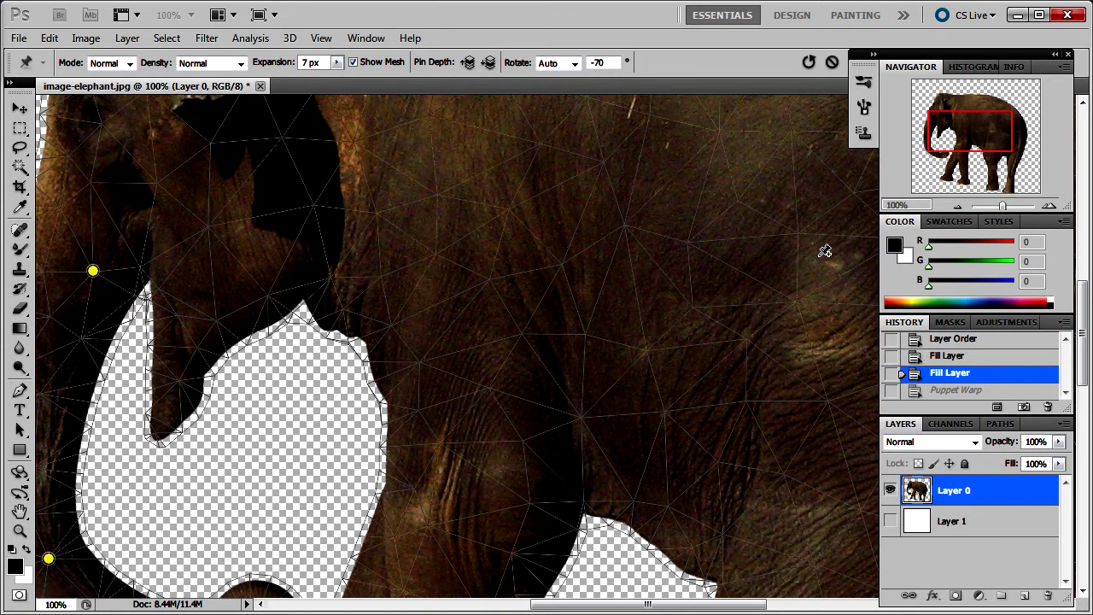
{"action": "key", "text": "ctrl+minus"}
{"action": "key", "text": "ctrl+minus"}
{"action": "key", "text": "ctrl+minus"}
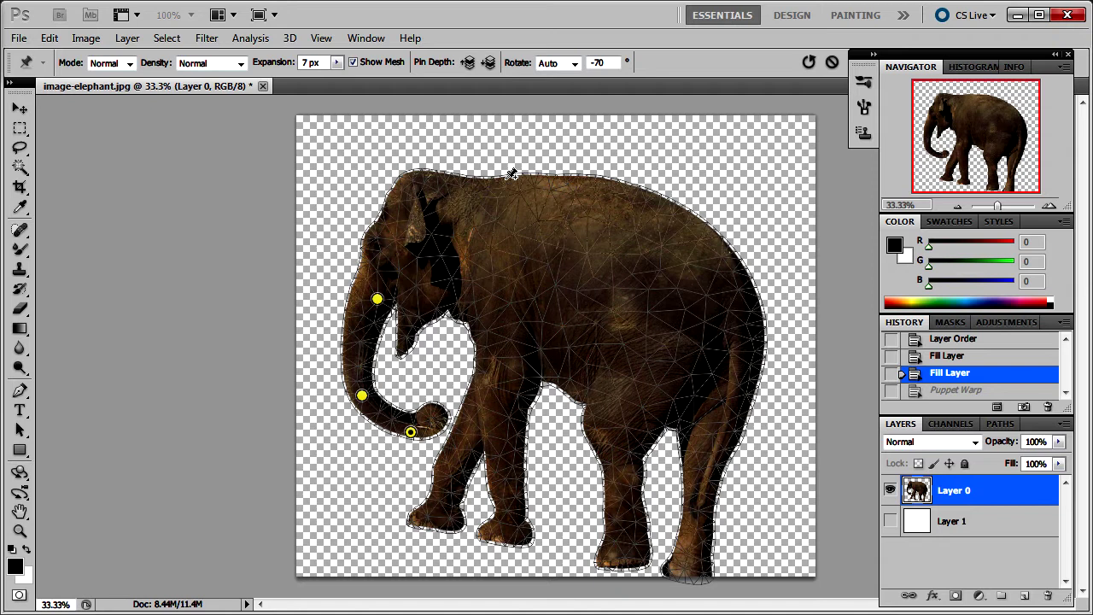
{"action": "key", "text": "ctrl+plus"}
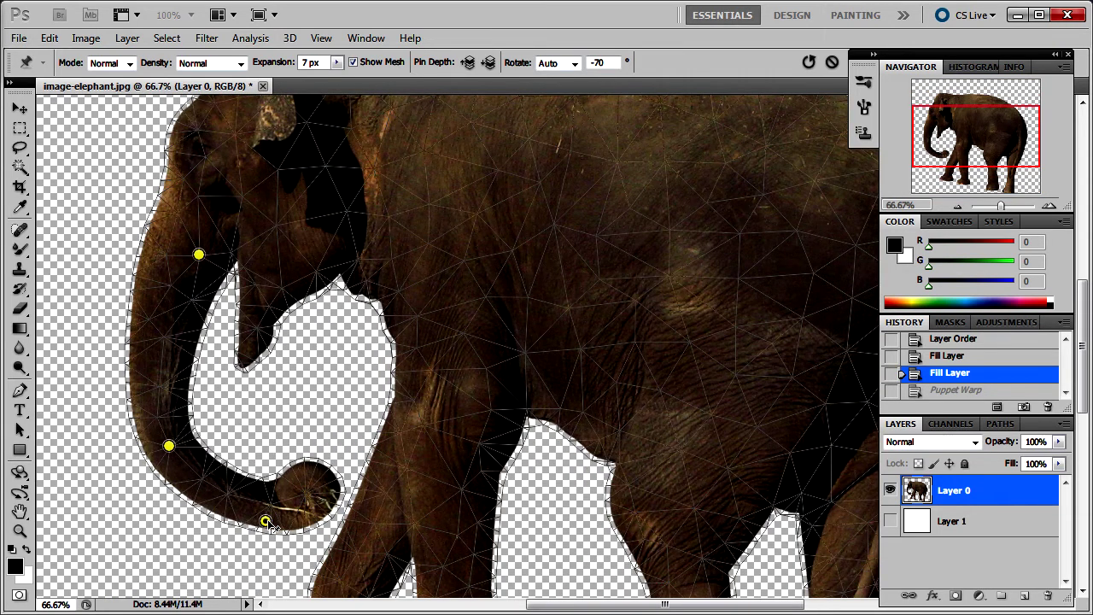
{"action": "left_click_drag", "start_coordinate": [272, 502], "coordinate": [280, 416]}
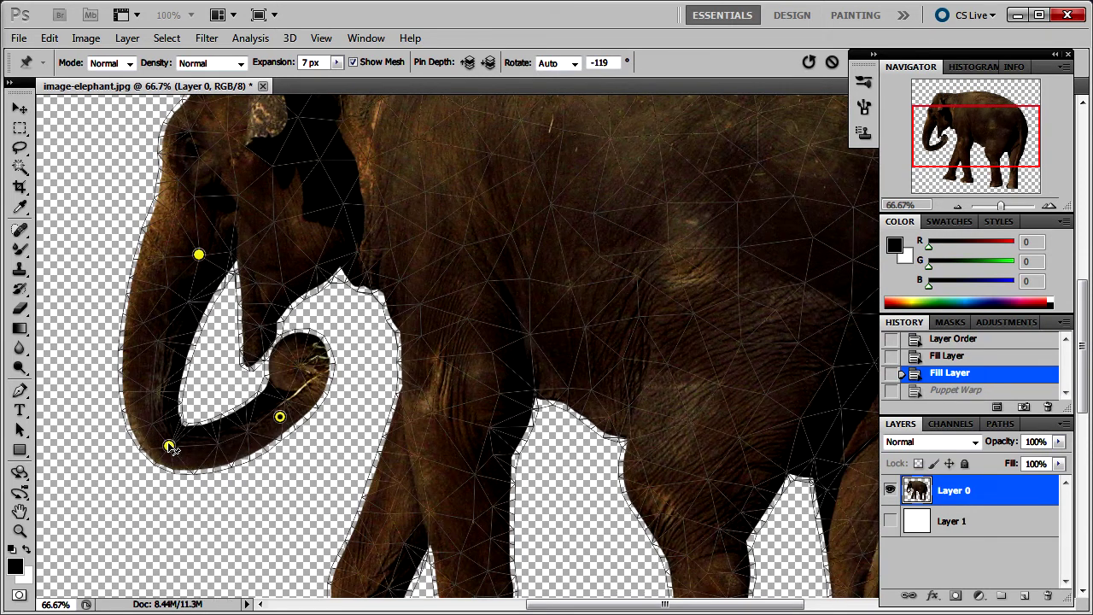
{"action": "left_click", "coordinate": [197, 457]}
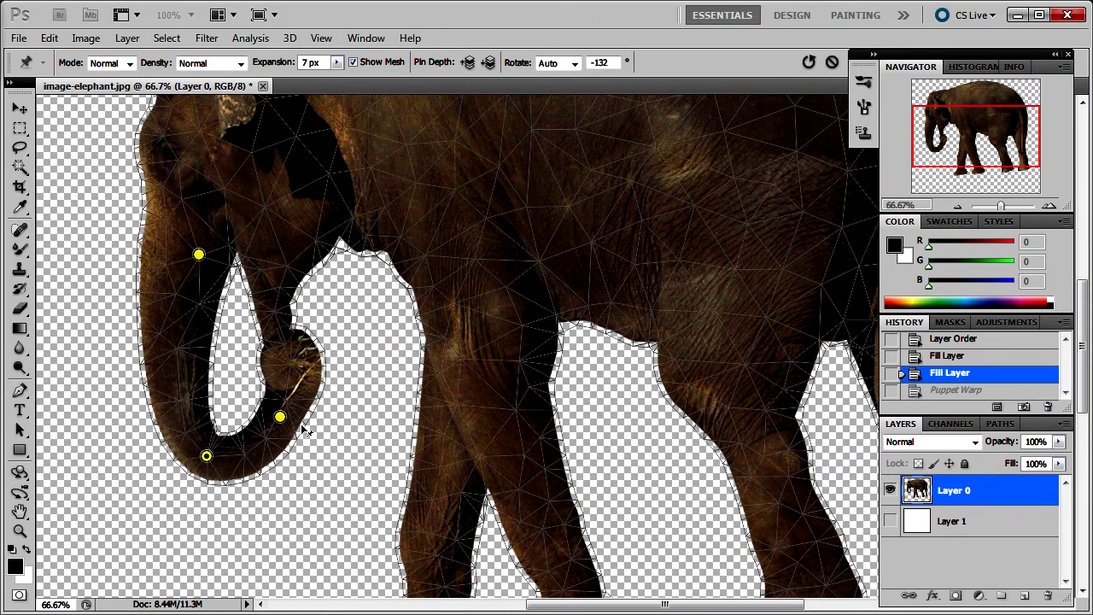
{"action": "left_click_drag", "start_coordinate": [281, 417], "coordinate": [304, 424]}
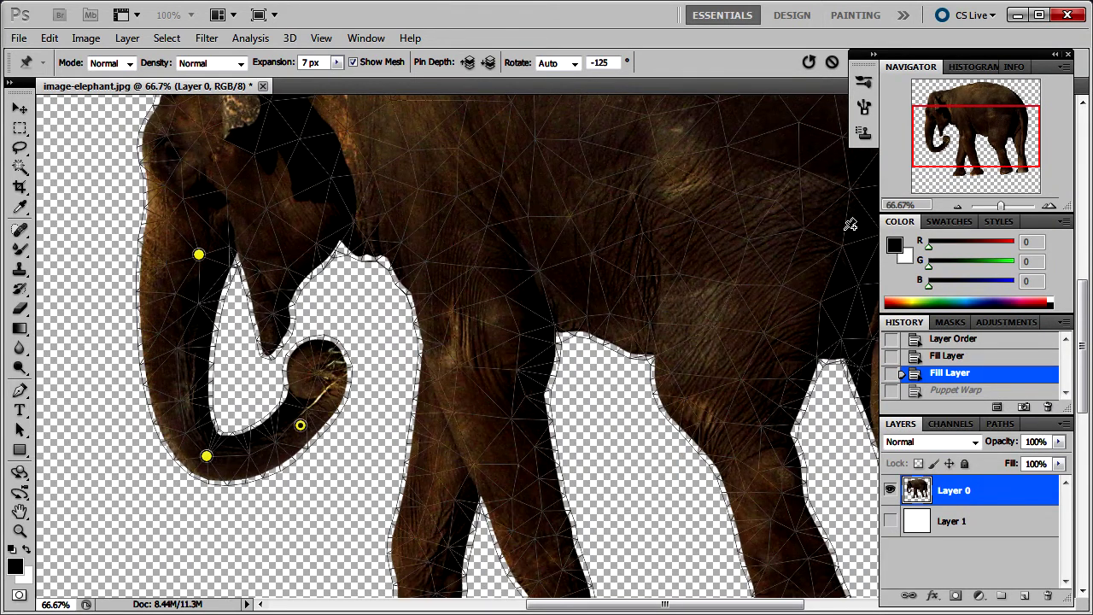
{"action": "key", "text": "ctrl+minus"}
{"action": "key", "text": "ctrl+minus"}
{"action": "key", "text": "ctrl+minus"}
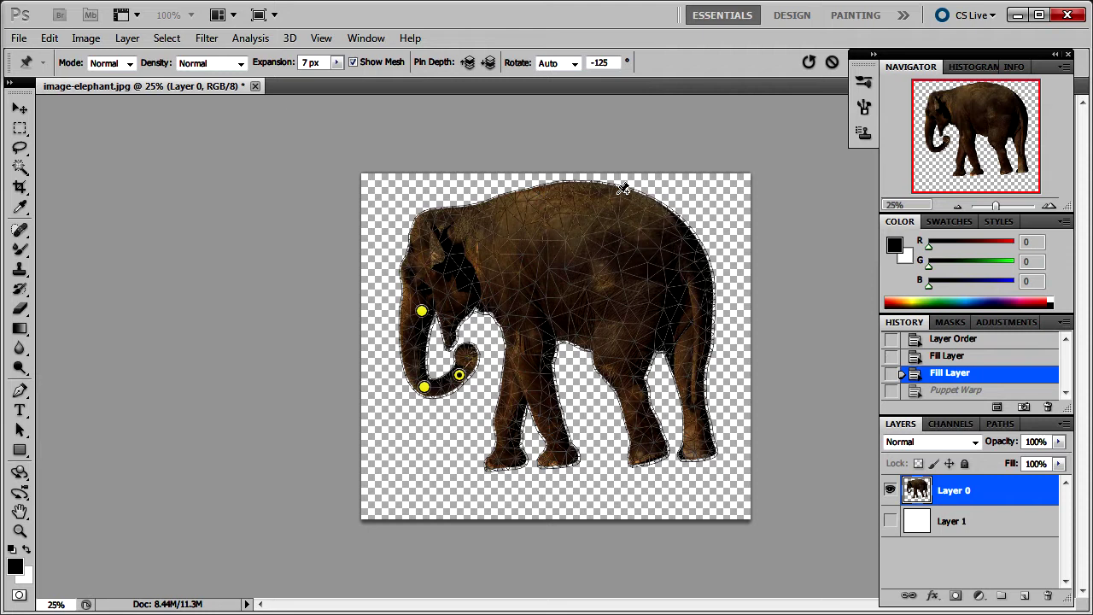
Add a pin on the elephant's back and drag it down to level the body
{"action": "left_click", "coordinate": [612, 191]}
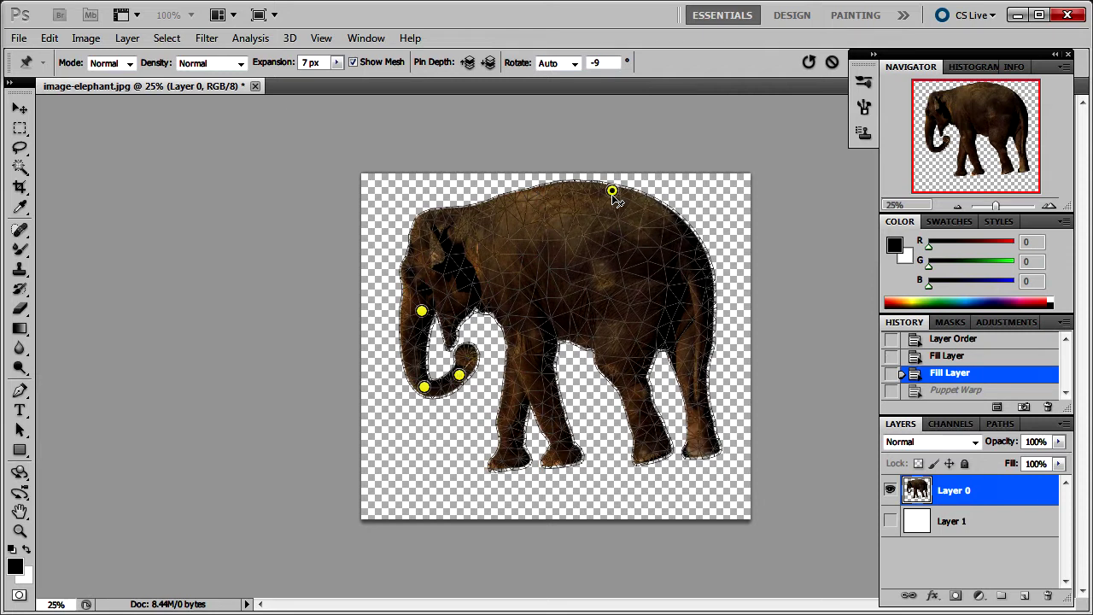
{"action": "left_click_drag", "start_coordinate": [612, 190], "coordinate": [618, 212]}
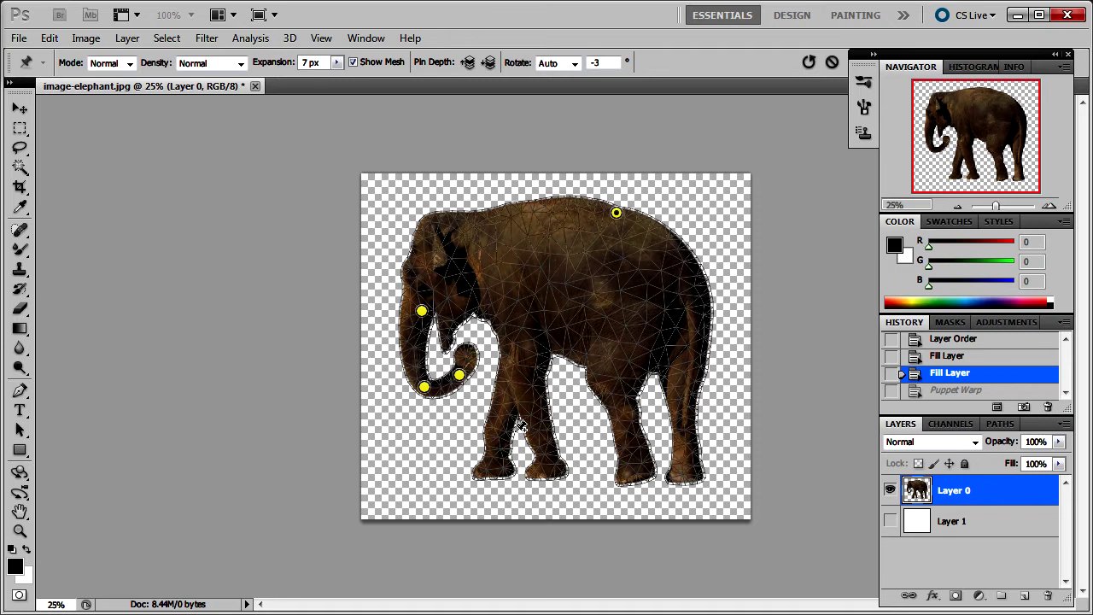
Pin one front leg at the top and lower down, then bend its foot forward
{"action": "key", "text": "ctrl+plus"}
{"action": "key", "text": "ctrl+plus"}
{"action": "key", "text": "ctrl+plus"}
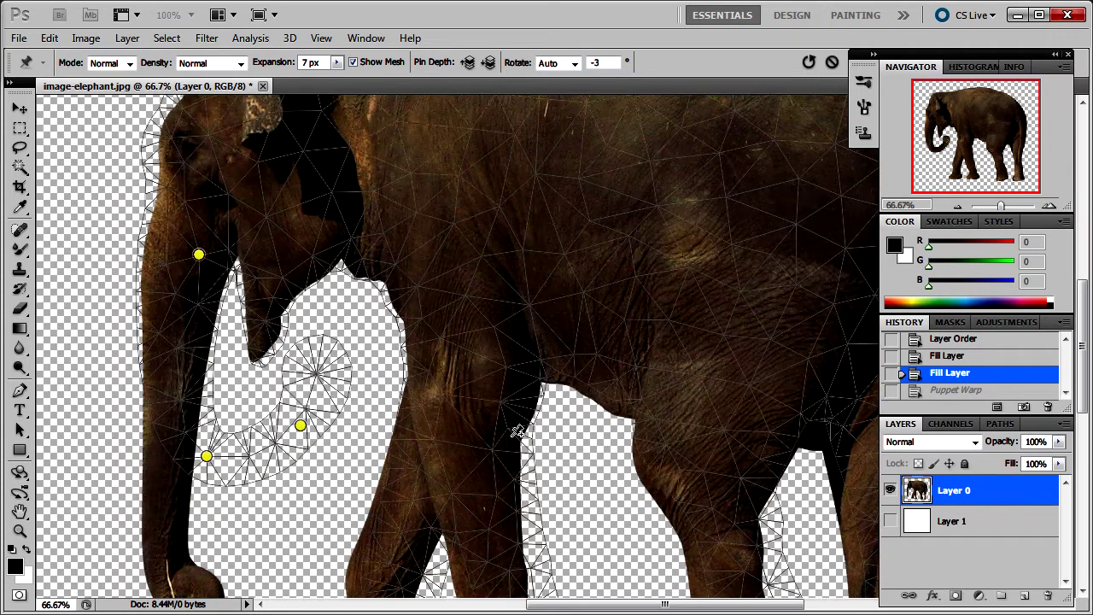
{"action": "left_click", "coordinate": [920, 190]}
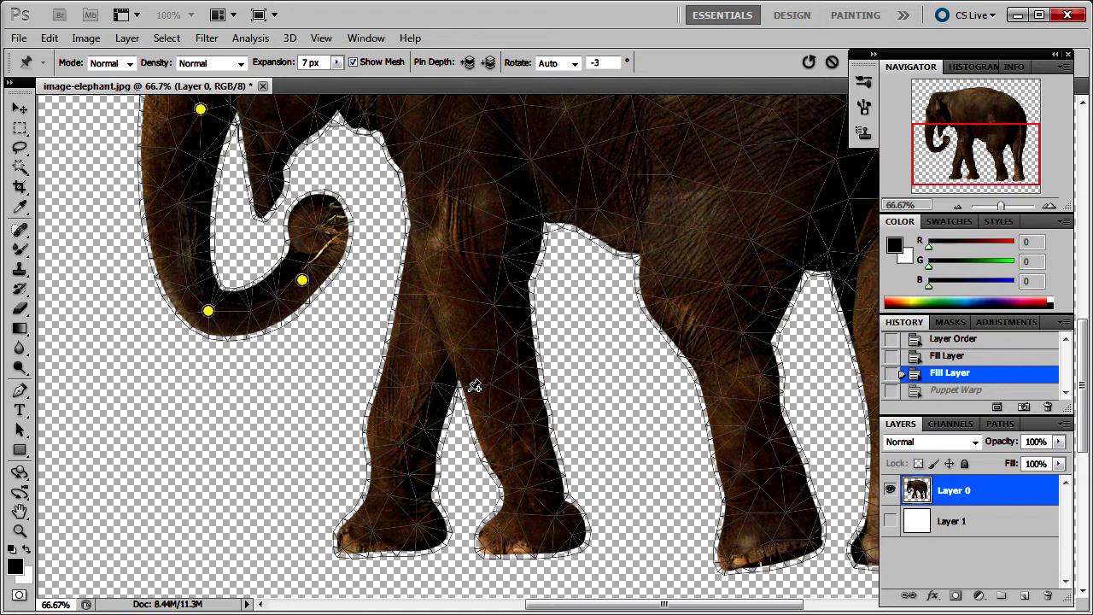
{"action": "left_click", "coordinate": [485, 382]}
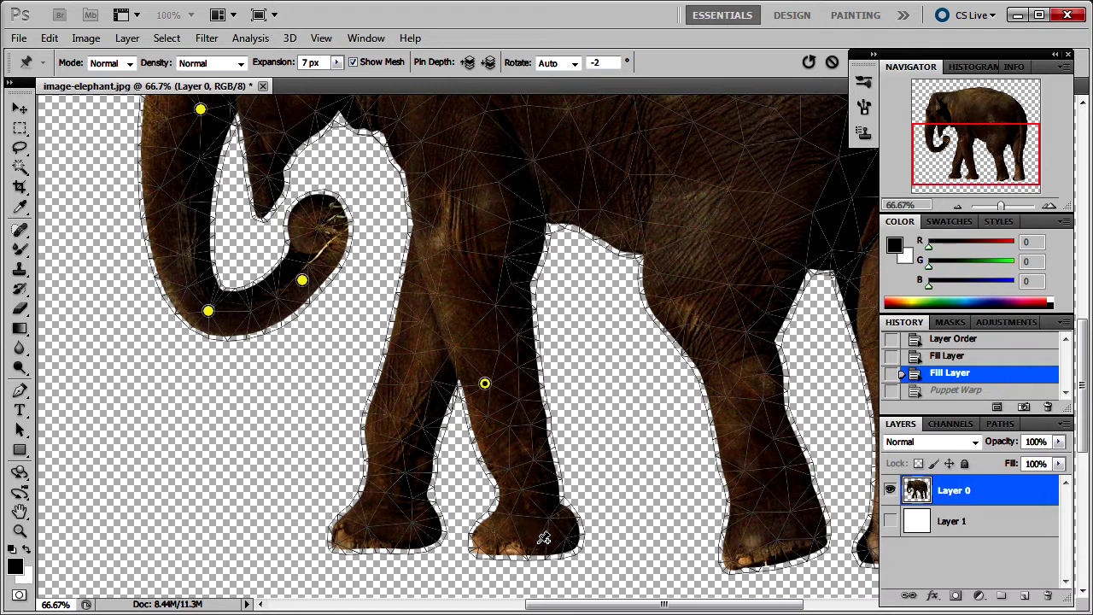
{"action": "left_click", "coordinate": [522, 489]}
{"action": "left_click_drag", "start_coordinate": [524, 493], "coordinate": [586, 459]}
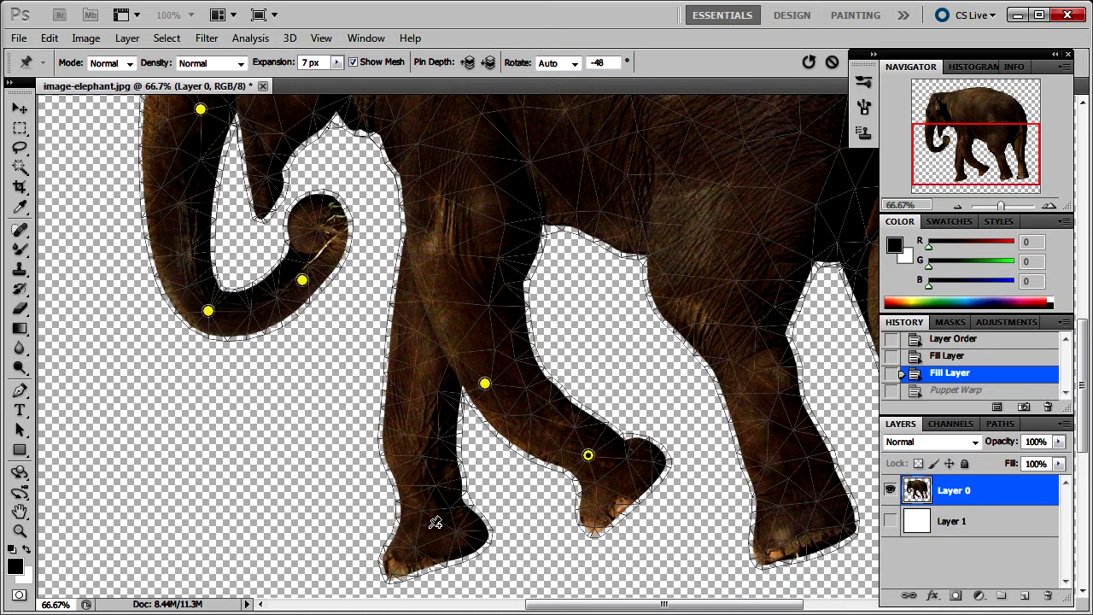
Pin the other front leg and foot, settling that foot into place
{"action": "left_click", "coordinate": [412, 396]}
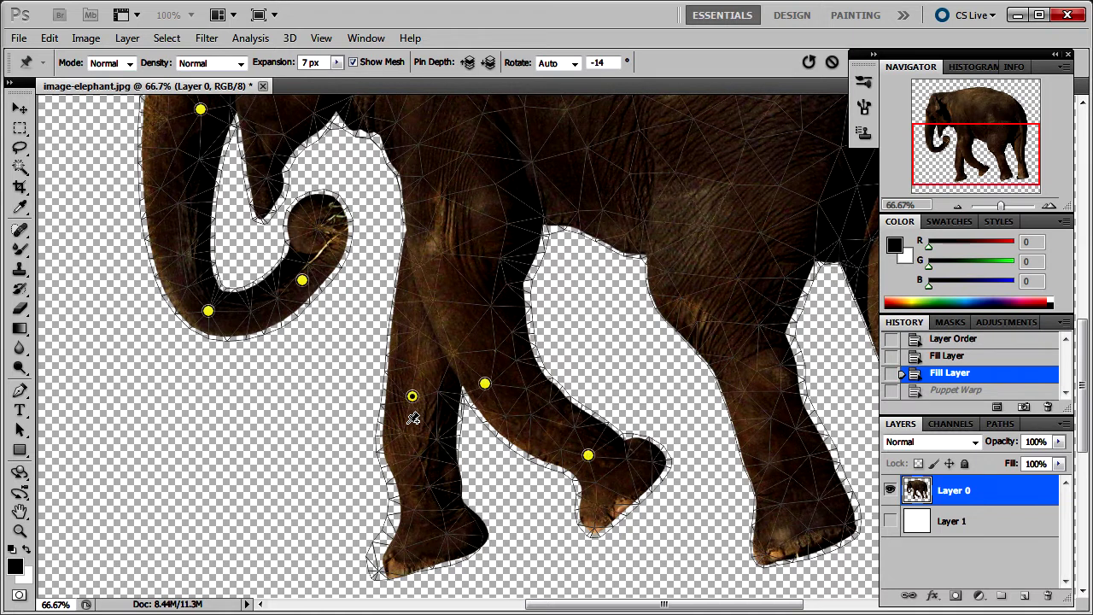
{"action": "left_click", "coordinate": [408, 542]}
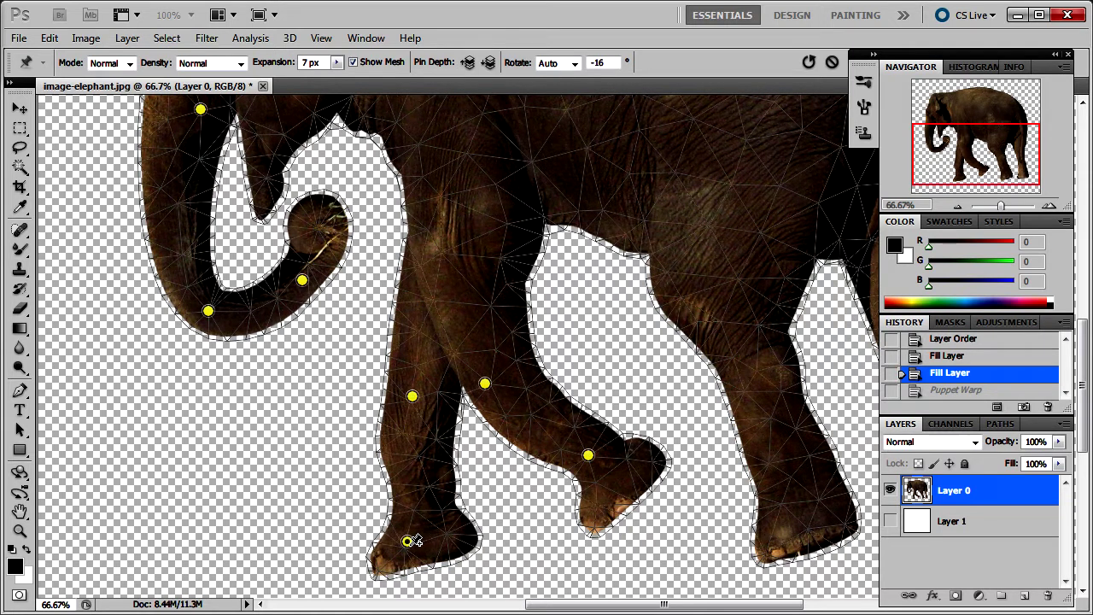
{"action": "left_click_drag", "start_coordinate": [397, 549], "coordinate": [387, 549]}
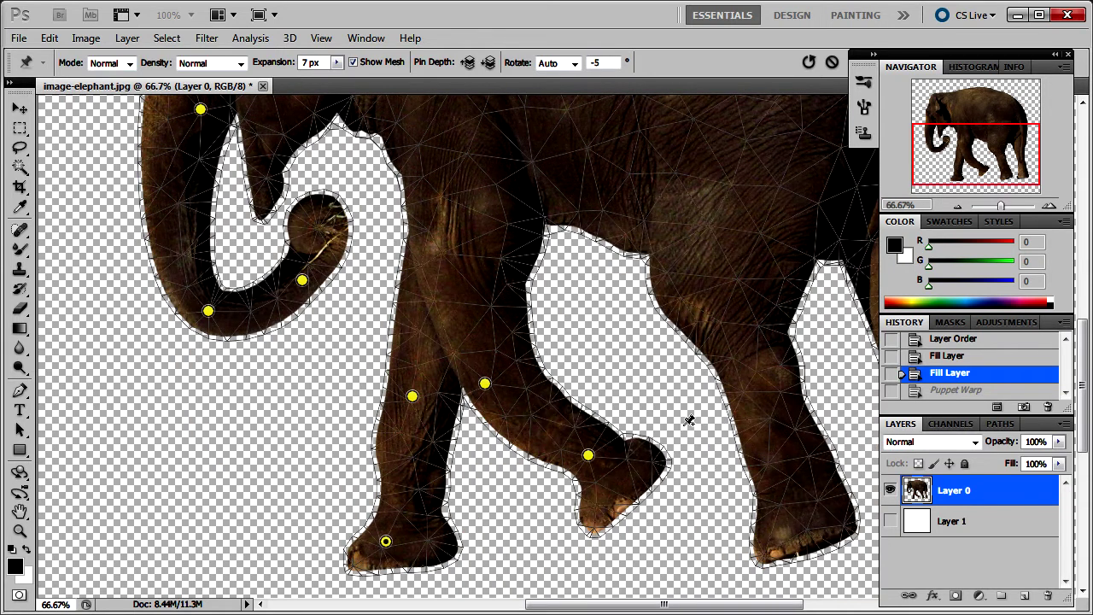
{"action": "key", "text": "ctrl+minus"}
{"action": "key", "text": "ctrl+minus"}
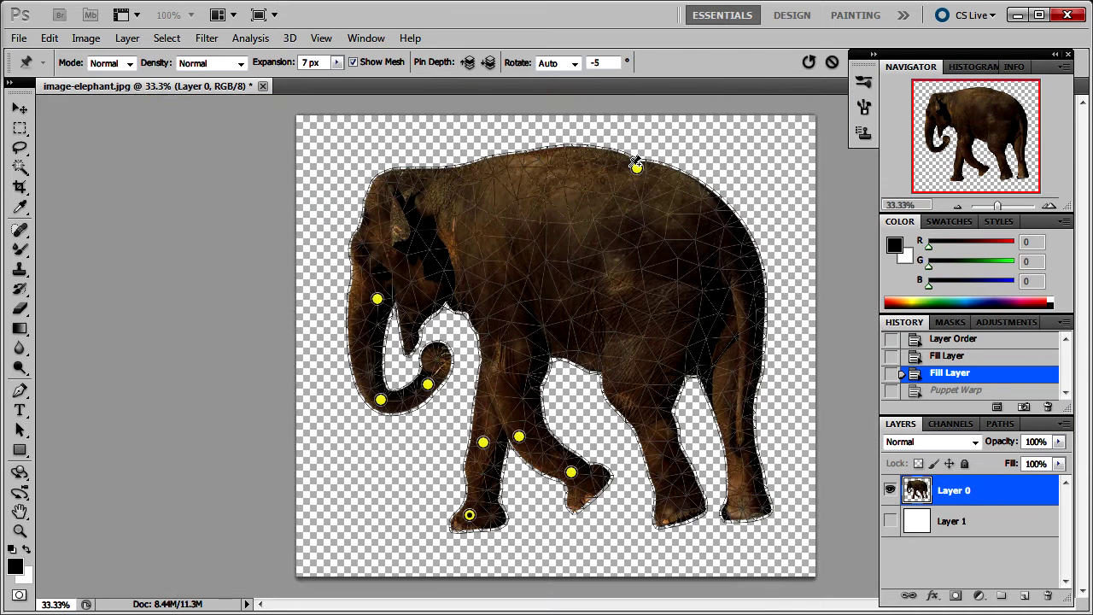
Drag the back pin slightly lower to flatten the elephant's back
{"action": "left_click_drag", "start_coordinate": [637, 171], "coordinate": [629, 182]}
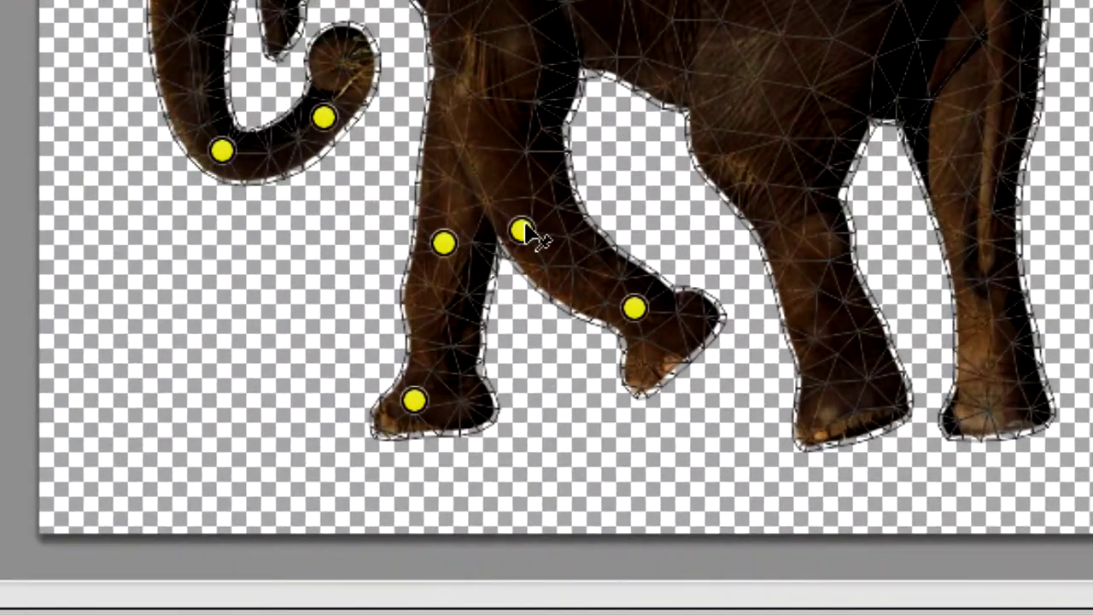
Check the pin options, then delete the two pins on the bent leg so it straightens
{"action": "right_click", "coordinate": [519, 436]}
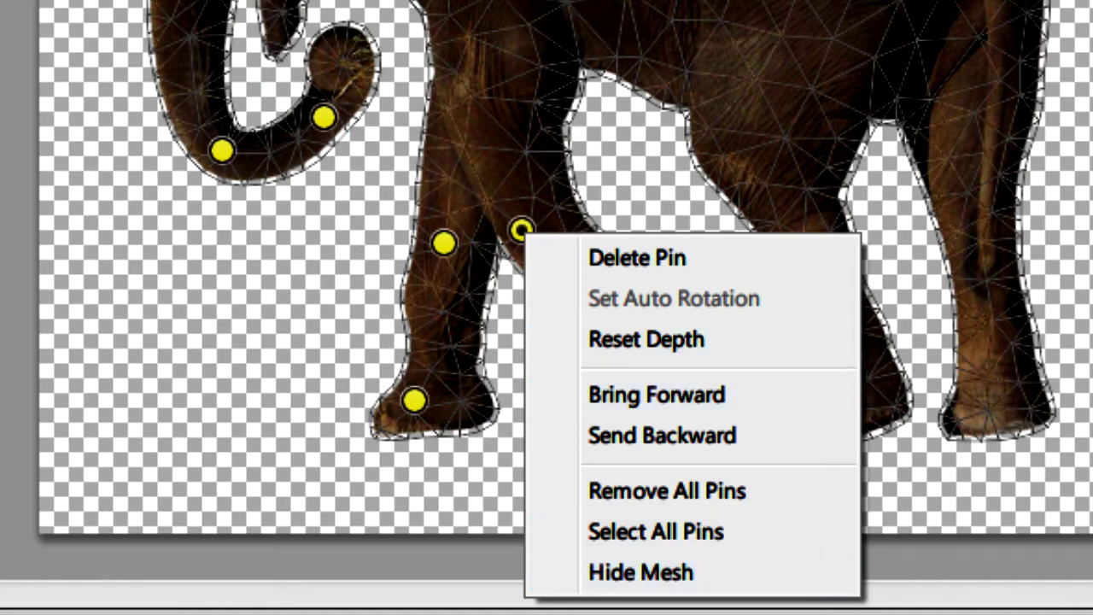
{"action": "left_click", "coordinate": [34, 92]}
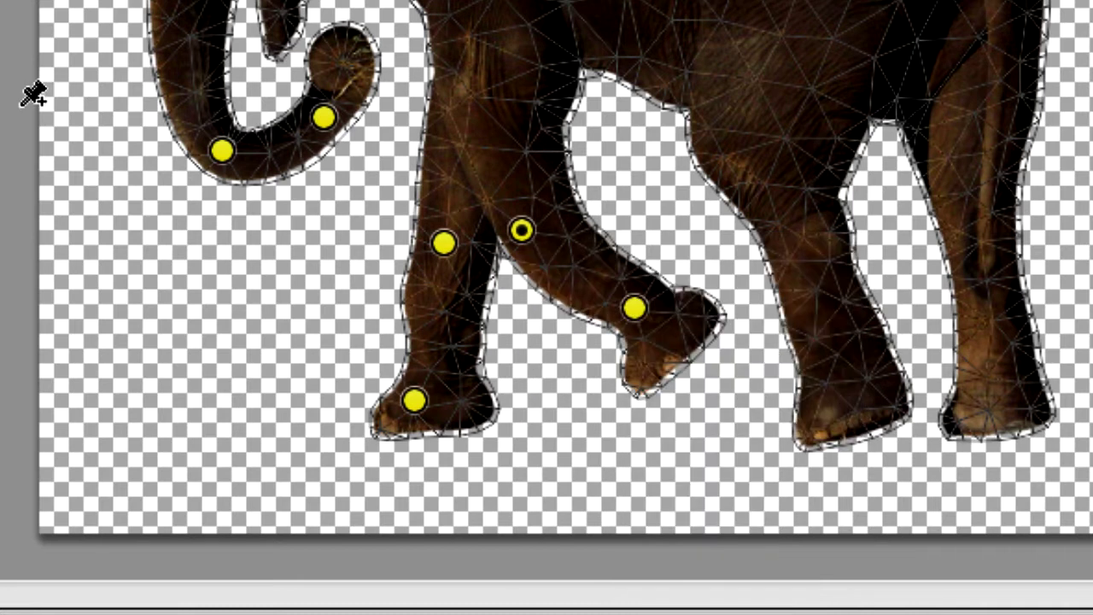
{"action": "key", "text": "alt"}
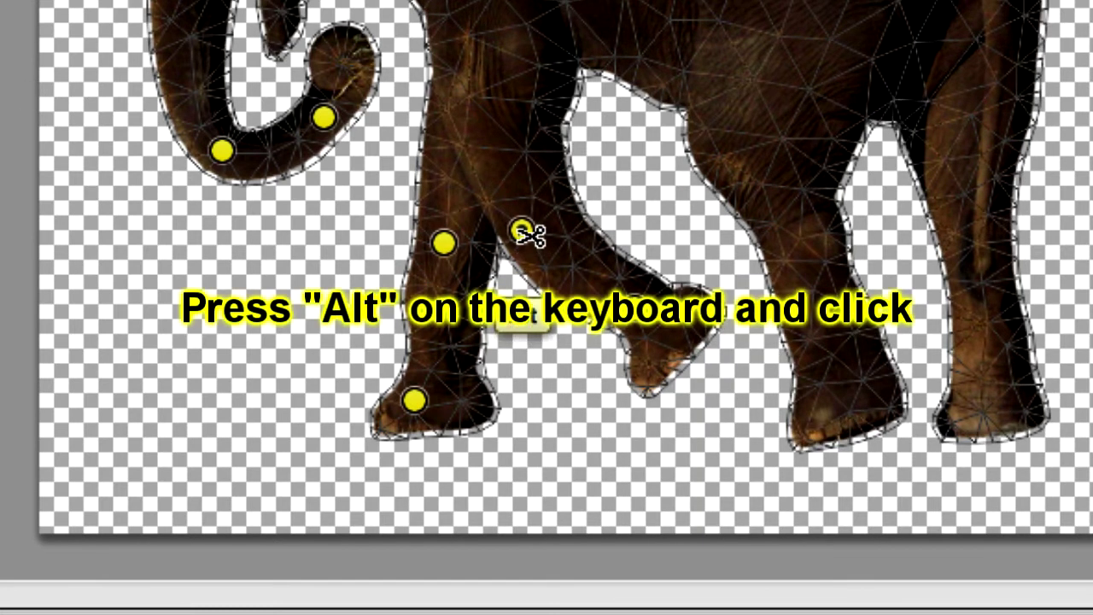
{"action": "left_click", "coordinate": [521, 231], "text": "alt"}
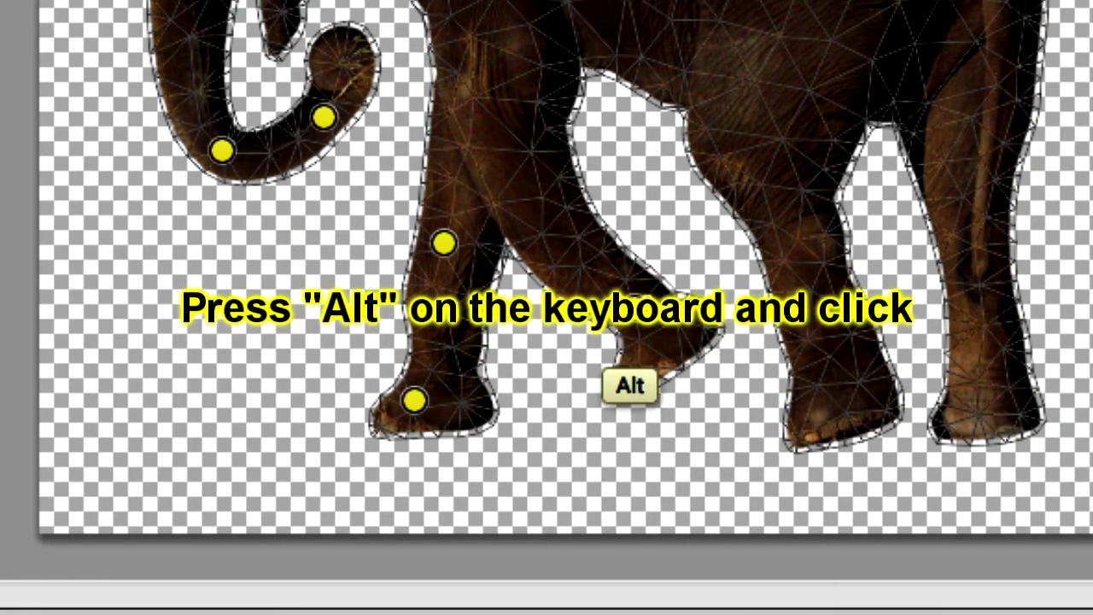
{"action": "left_click", "coordinate": [666, 315], "text": "alt"}
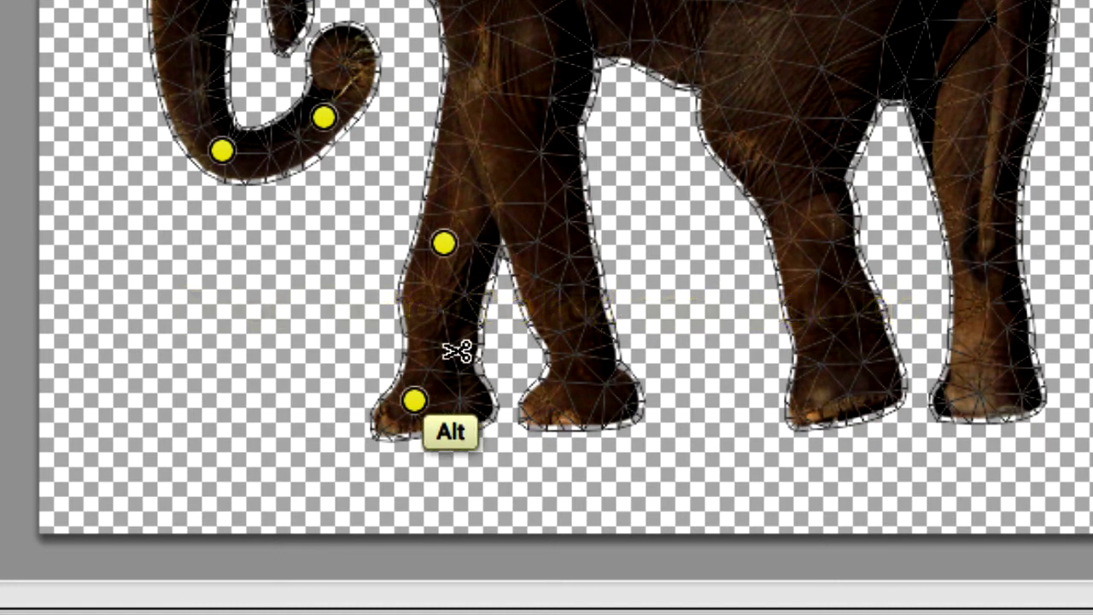
Delete the other front leg and foot pins and both trunk pins
{"action": "left_click", "coordinate": [444, 244], "text": "alt"}
{"action": "left_click", "coordinate": [414, 399], "text": "alt"}
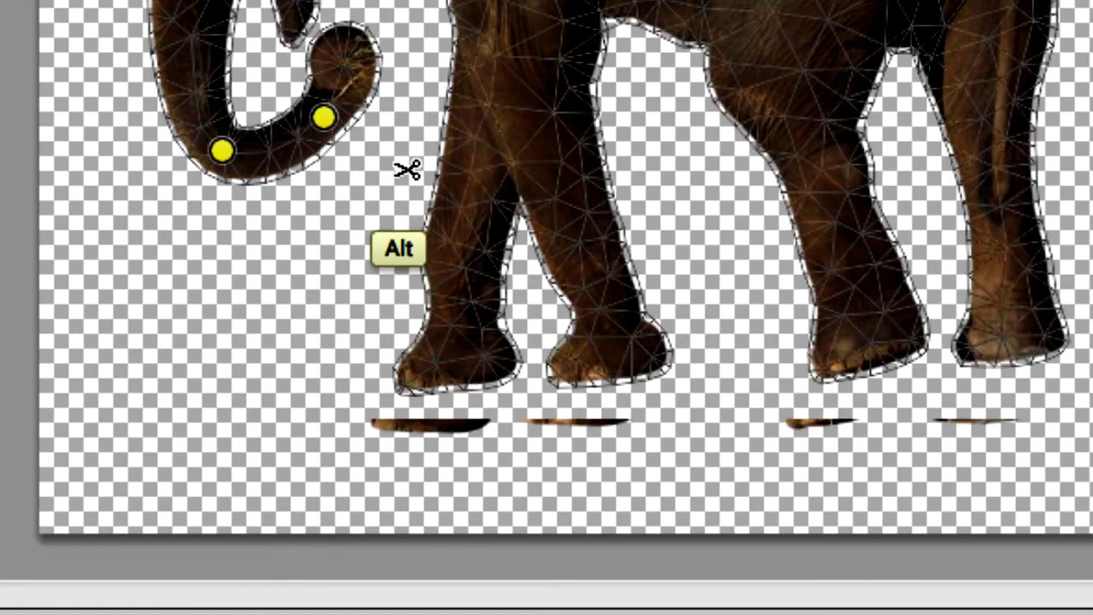
{"action": "left_click", "coordinate": [326, 117], "text": "alt"}
{"action": "left_click", "coordinate": [223, 151], "text": "alt"}
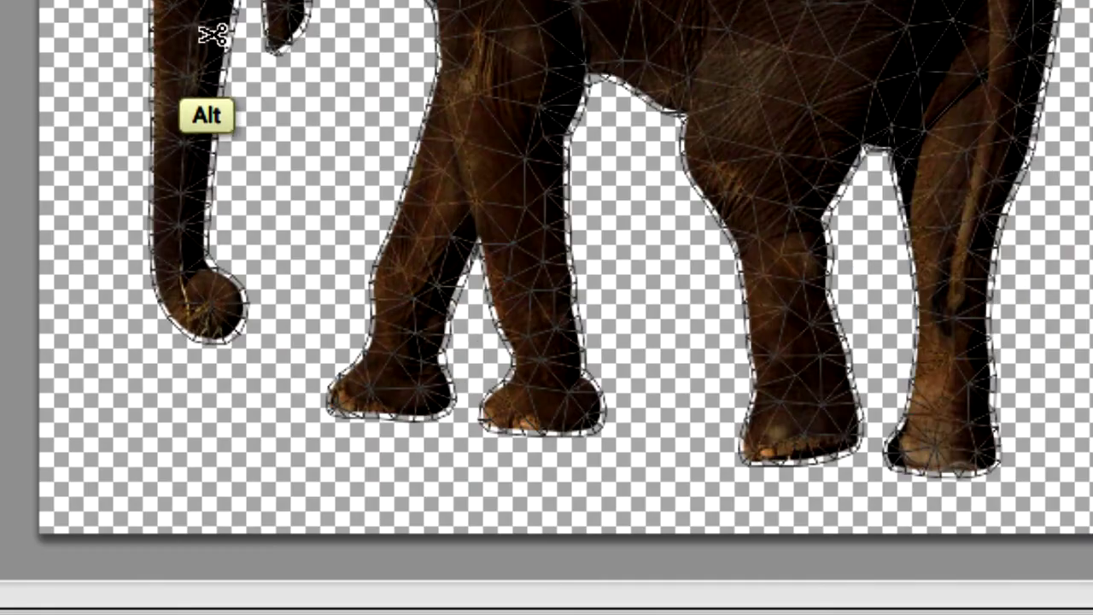